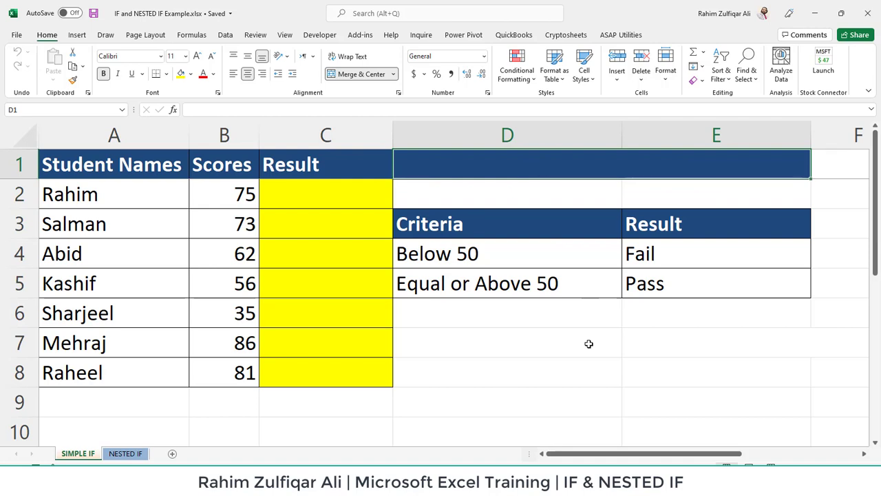
- Enter 'Decision Making' as the heading in merged cell D1:E1, then move back to A2
text(Decision Making)
key(Return)
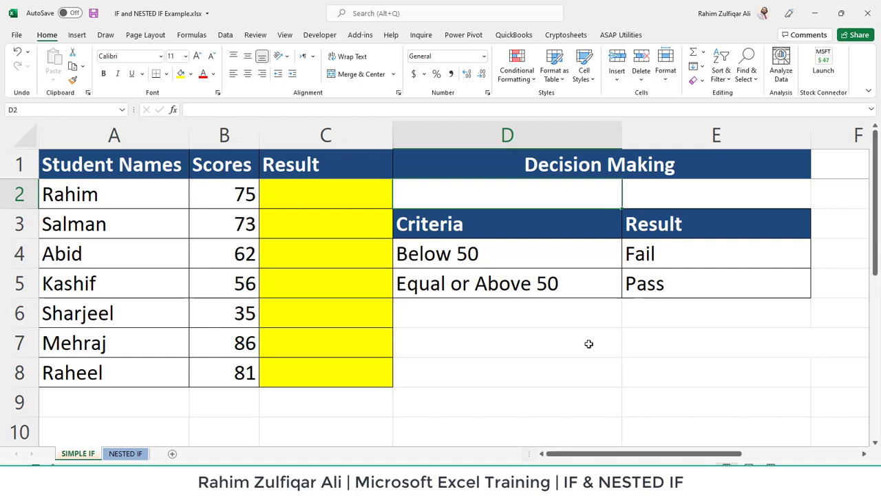
key(Left)
key(Left)
key(Left)
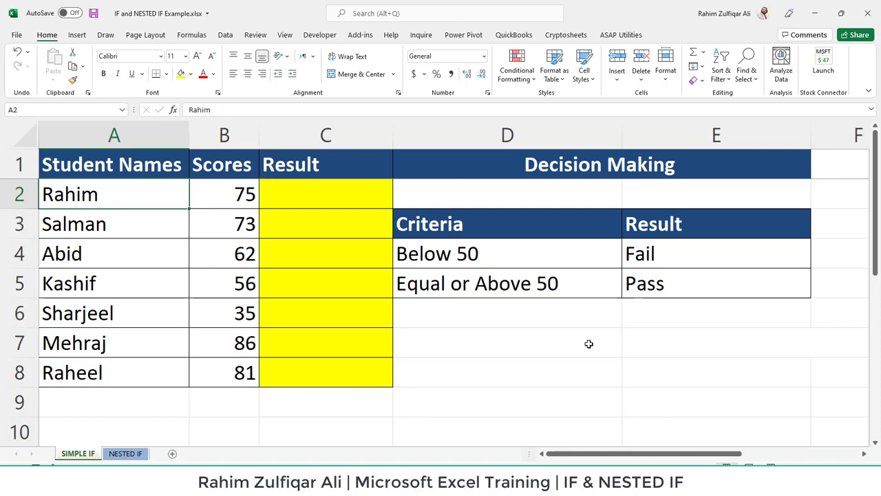
- Enter 64 in cell E8 and the label 'Nested IF' in cell E9
key(Right)
key(Right)
key(Right)
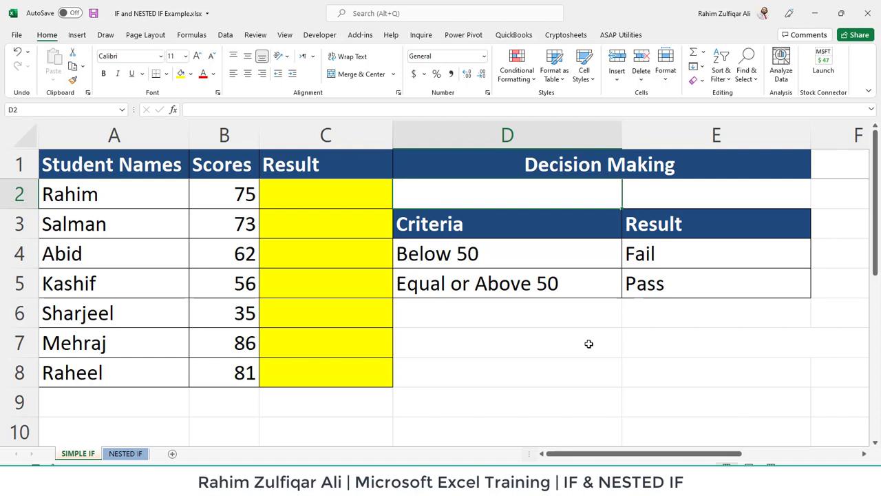
key(Down)
key(Down)
key(Down)
key(Down)
key(Down)
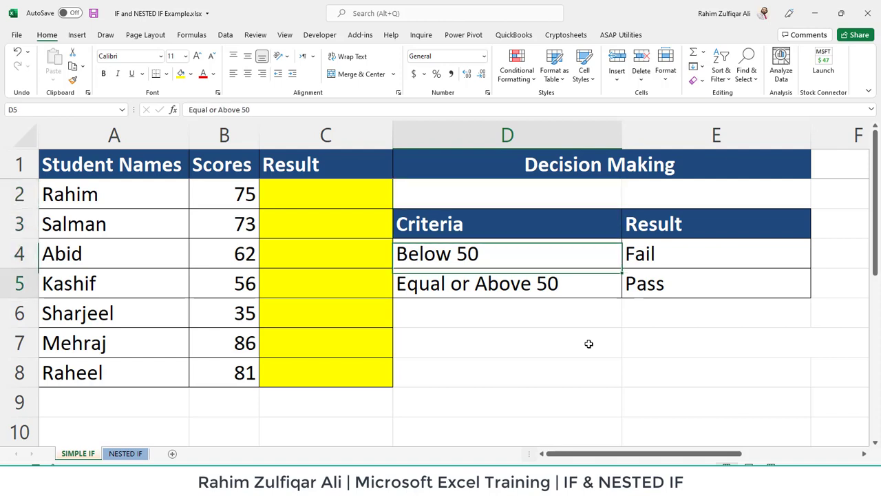
key(Right)
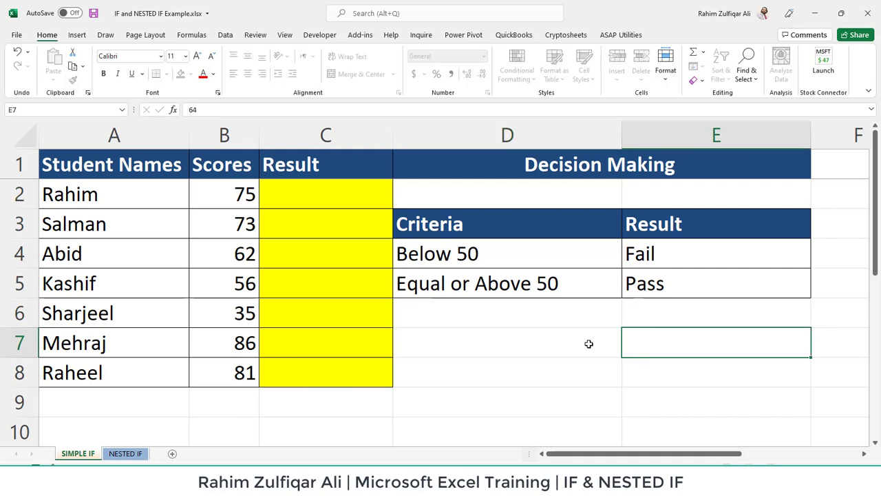
key(Down)
text(64)
key(Return)
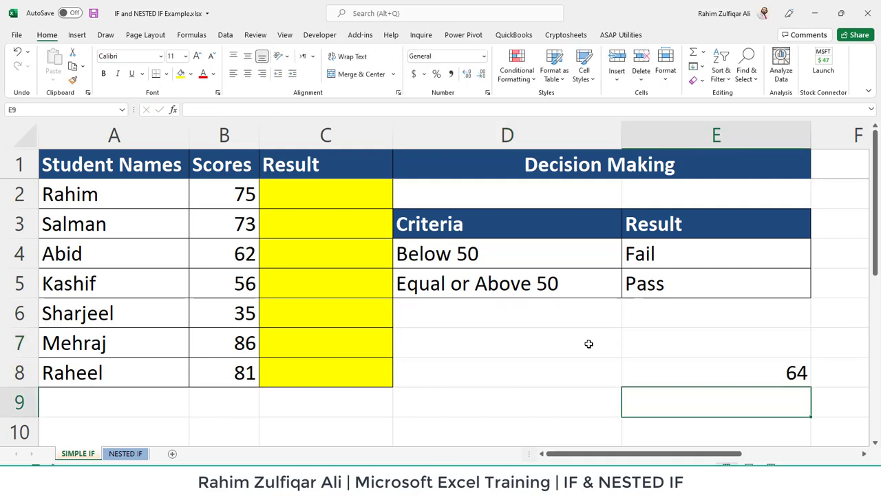
text(Nested IF)
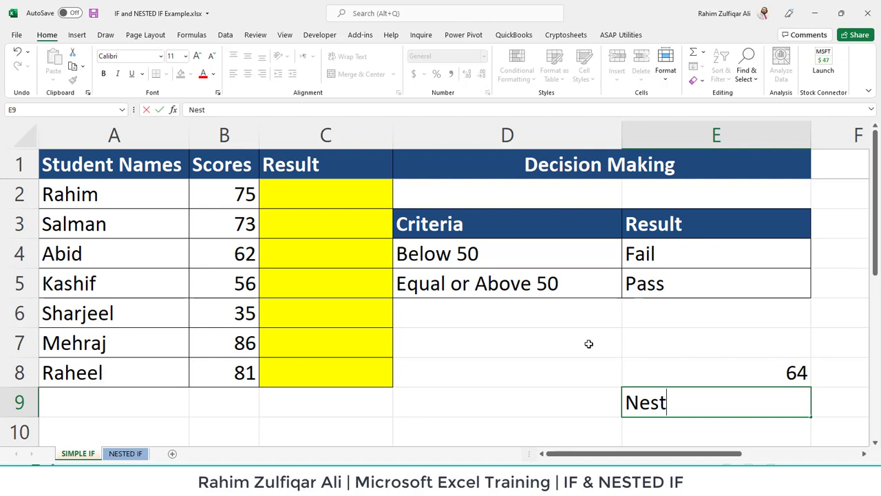
key(Return)
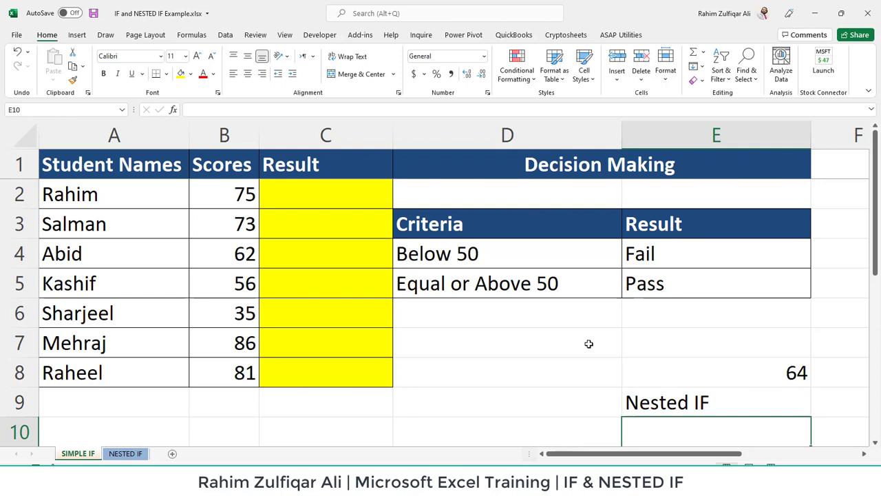
- Start an =IFS formula in E10, cancel it, and return to E8
scroll(589, 344, down, 1)
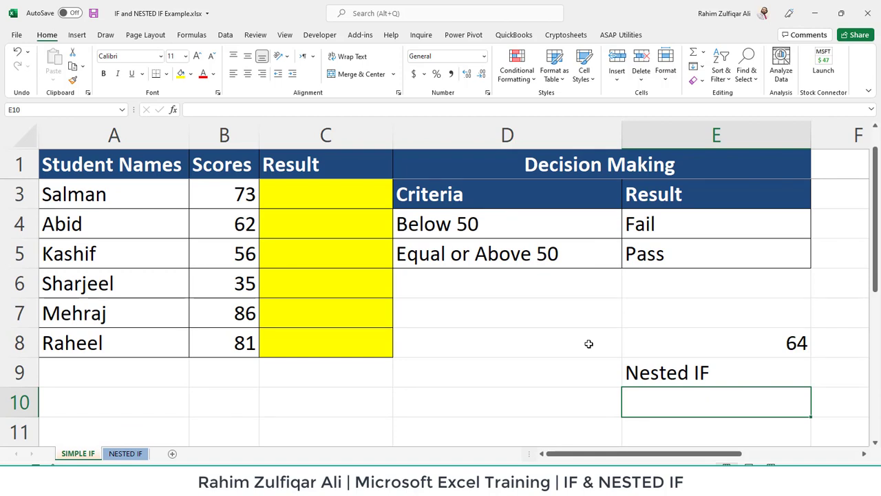
text(=ifs)
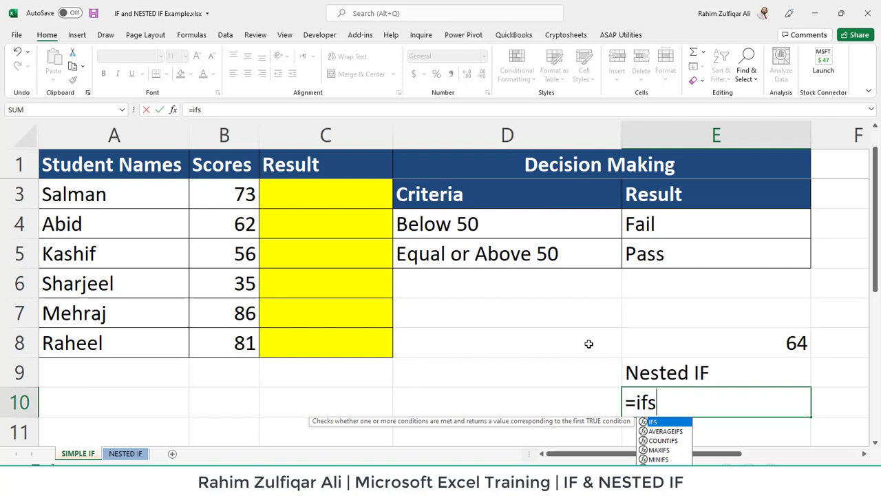
key(Tab)
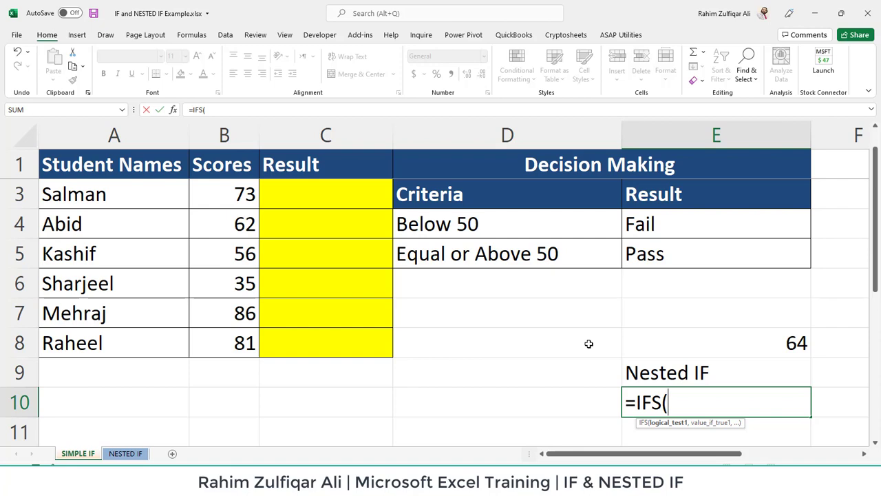
key(Escape)
key(Up)
key(Up)
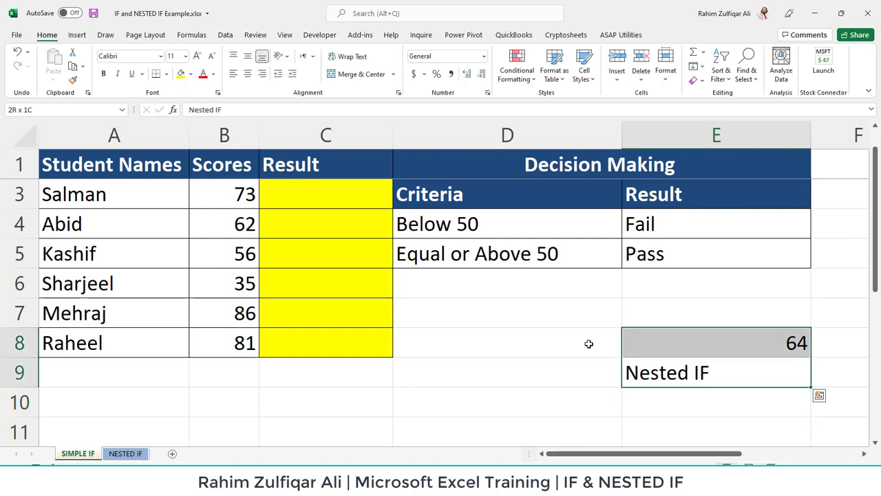
key(Down)
key(Left)
key(Left)
key(Up)
key(Up)
key(Up)
key(Up)
key(Up)
key(Up)
key(Up)
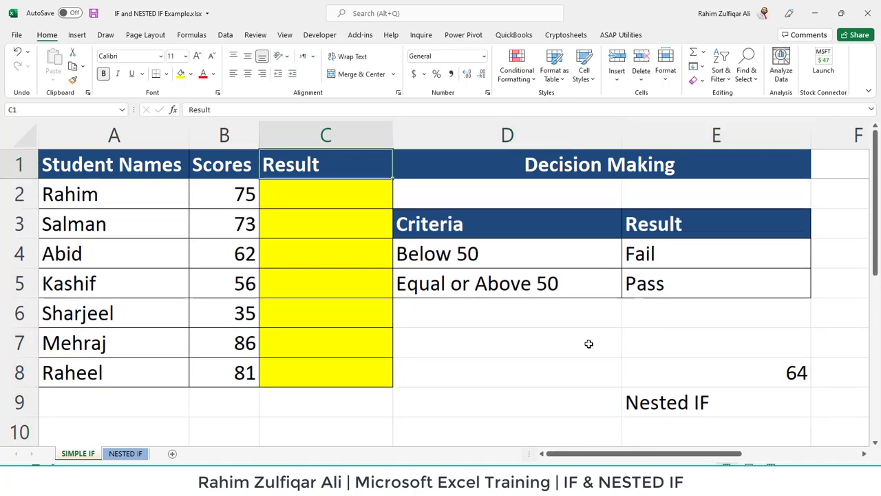
- Begin =IF( in cell C2 by accepting IF from the =i autocomplete
text(=i)
key(Tab)
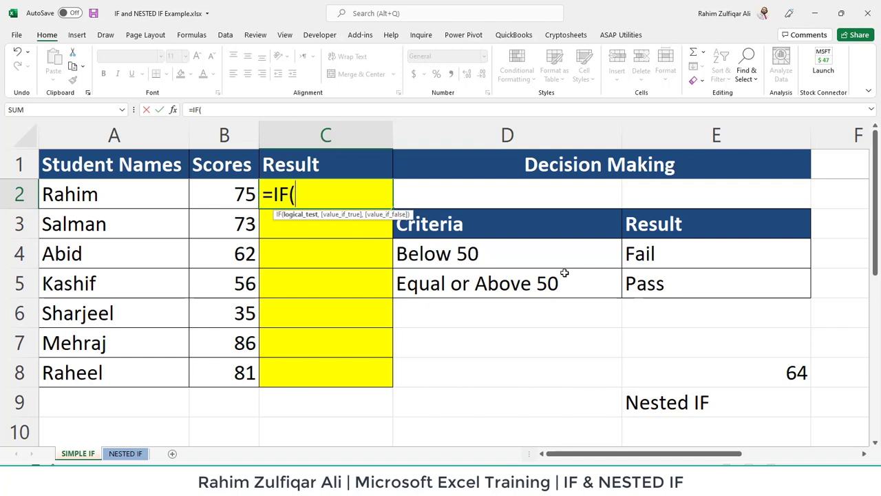
- Complete C2 as =IF(B2>=50,"Pass","Fail") and extend the selection down the Result column
key(Left)
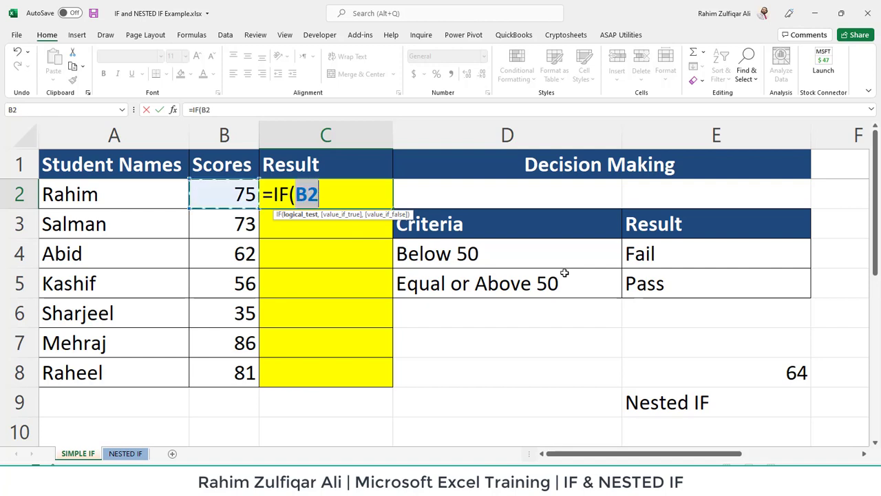
text(>=50)
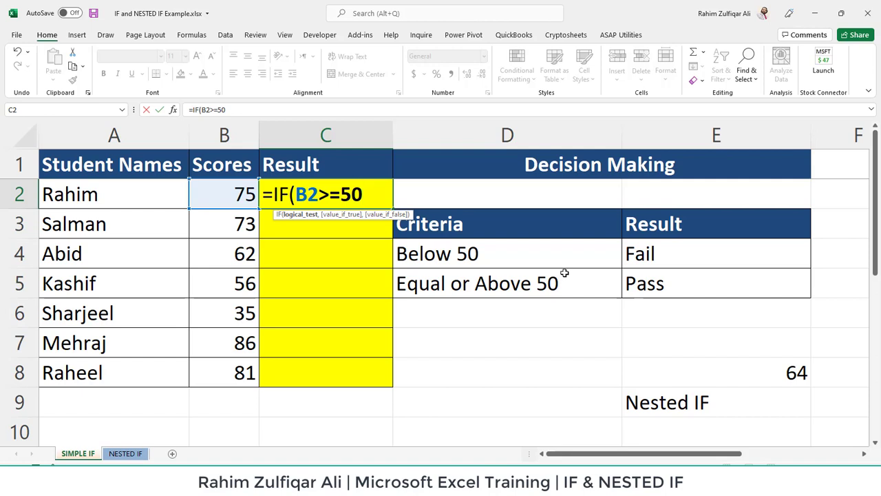
text(,)
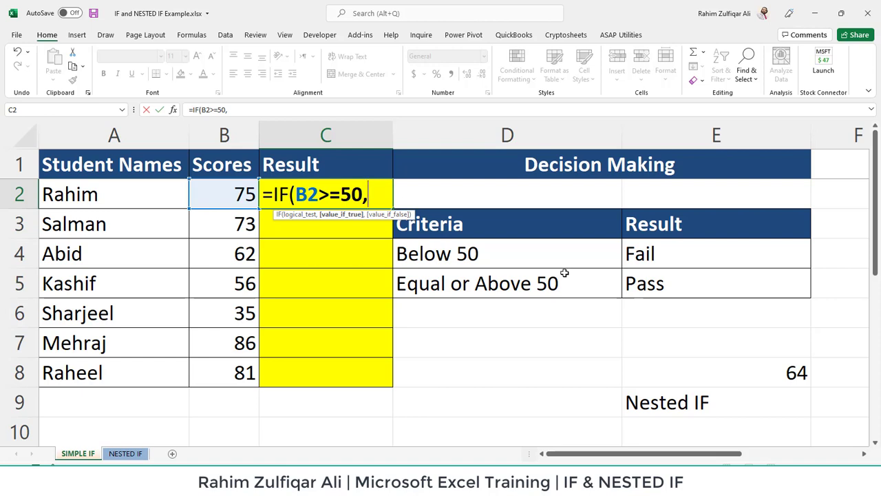
text("Pass")
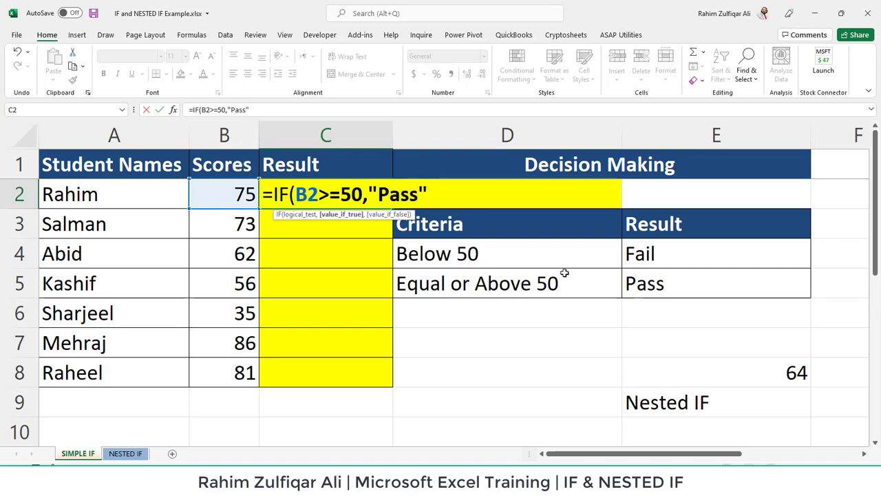
text(,")
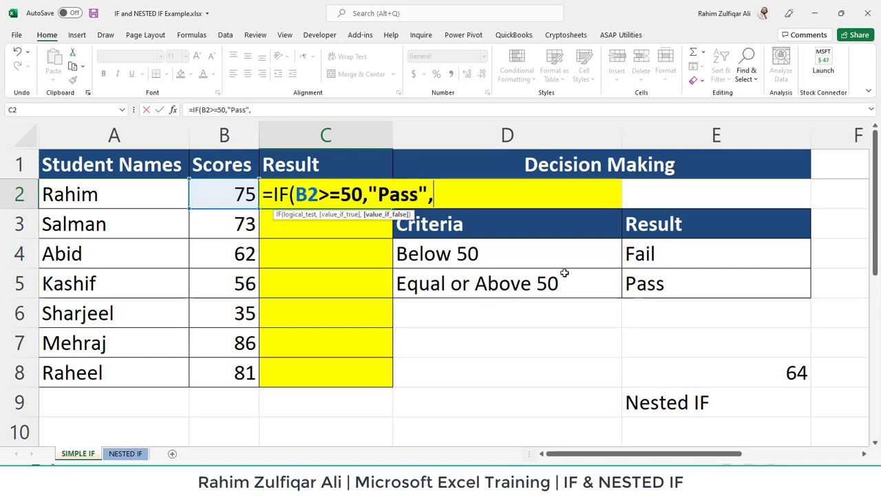
text(Fail"))
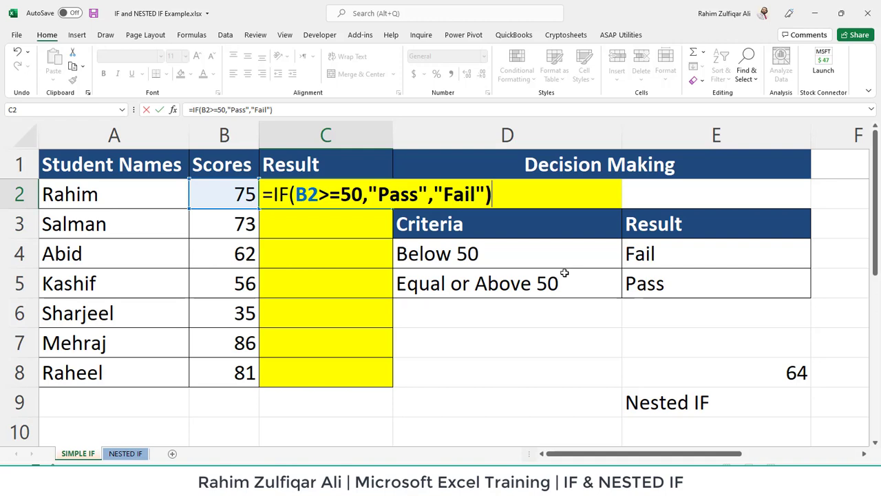
key(ctrl+Return)
key(shift+Down)
key(shift+Down)
key(shift+Down)
key(shift+Down)
key(shift+Down)
key(shift+Down)
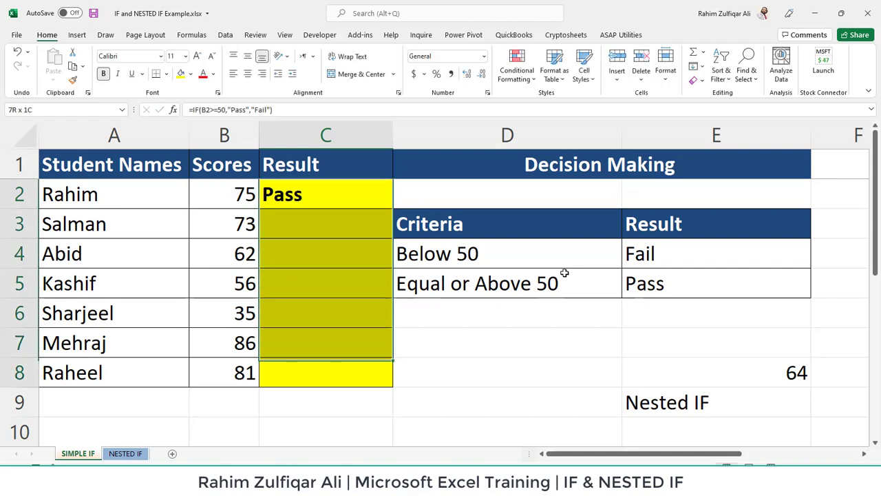
- Fill the Pass/Fail formula down the Result column to C8
key(ctrl+d)
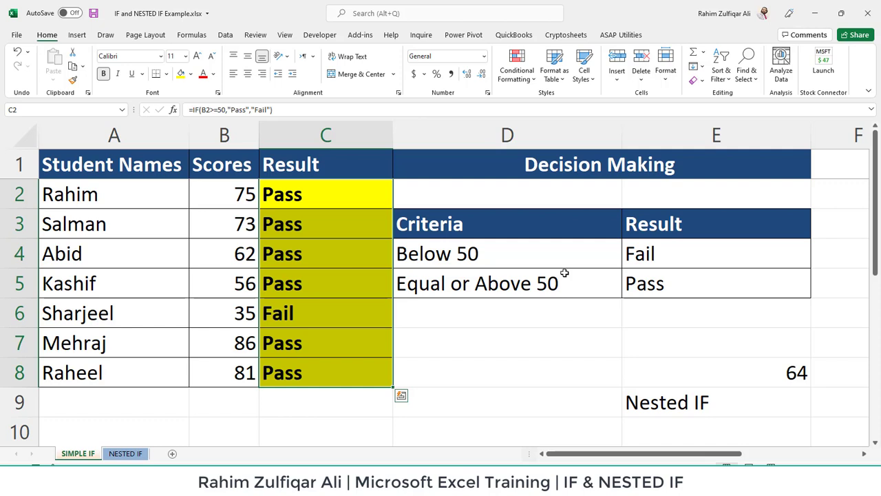
key(Down)
key(Down)
key(Down)
key(Down)
key(Down)
key(Left)
key(Left)
key(Up)
- Test the formula by changing B4 to 34, then to 66
key(Right)
key(Up)
key(Up)
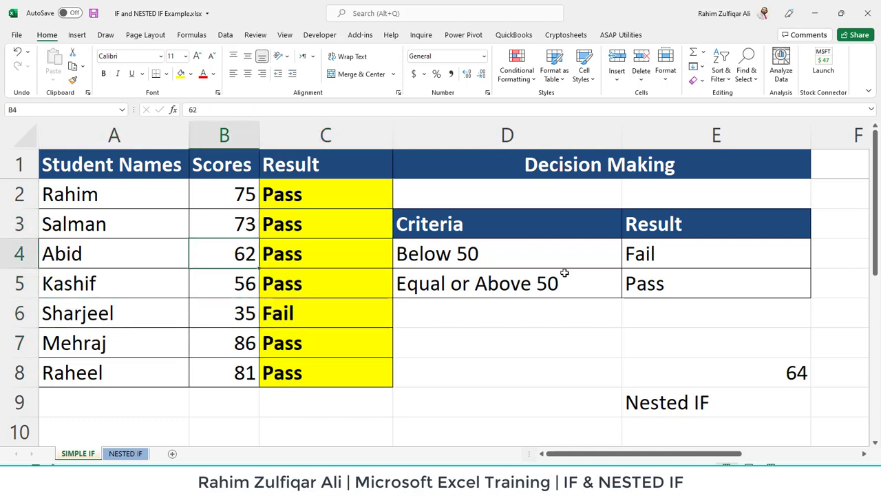
text(34)
key(Return)
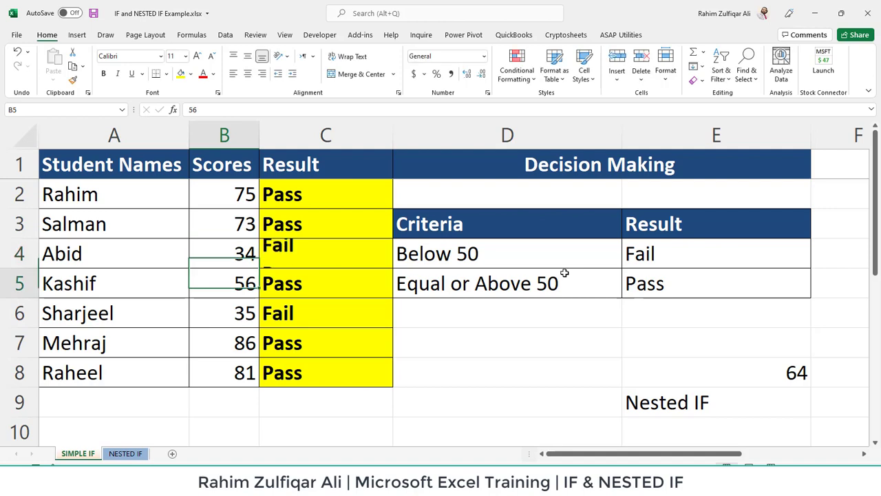
key(Up)
key(Right)
key(Left)
text(66)
key(Return)
- Inspect C2's IF formula without changing it, then go to empty cell G2
key(Right)
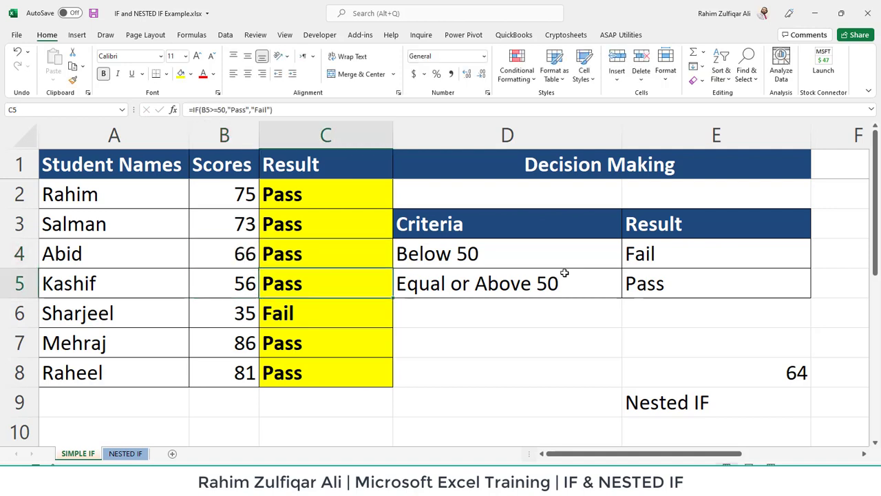
key(Up)
key(Up)
key(Up)
key(F2)
key(Escape)
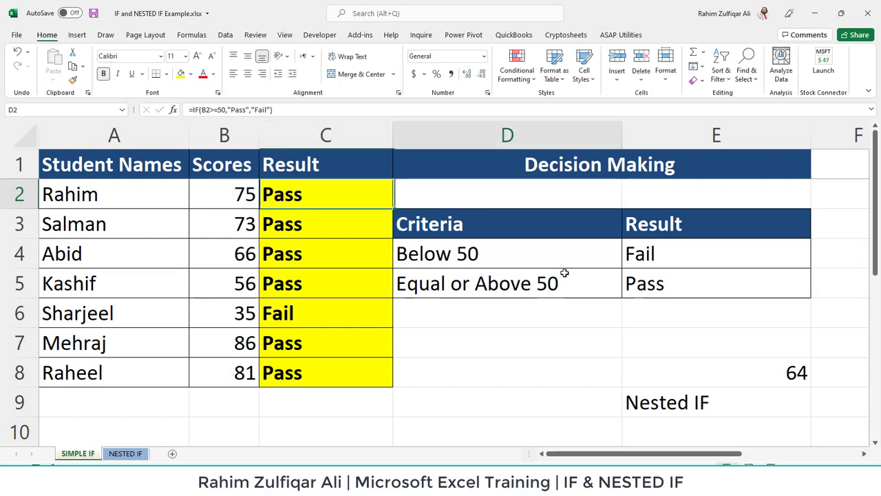
key(Right)
key(Right)
key(Right)
key(Right)
key(Right)
key(Right)
key(Right)
key(Right)
key(Right)
key(Left)
key(Left)
key(Left)
key(Left)
key(Left)
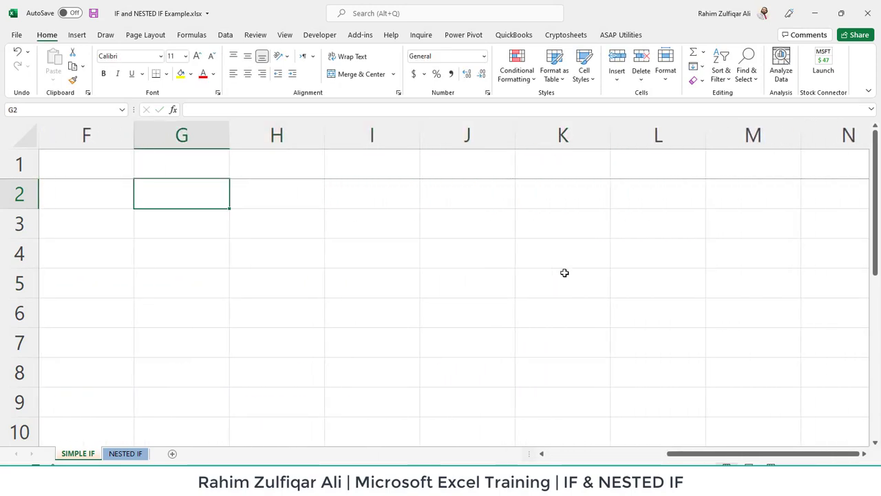
- Enter the heading Expressions in G2 and operators <, >, =, <=, >=, <> in G3:G8
text(Expre)
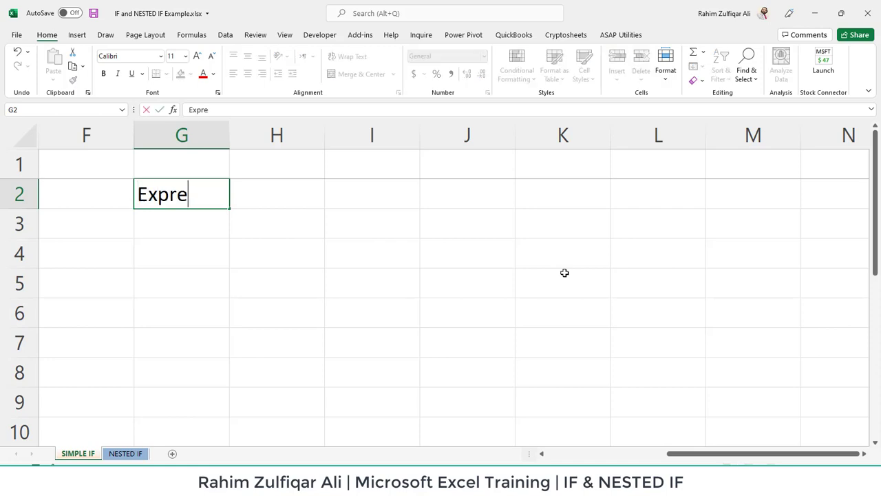
text(ssions)
key(Return)
text(<)
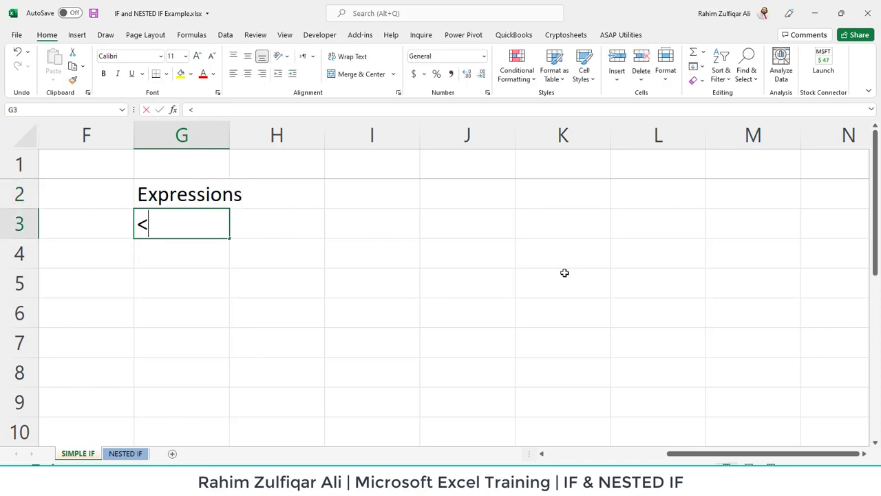
key(Return)
text(>)
key(Return)
text(=\)
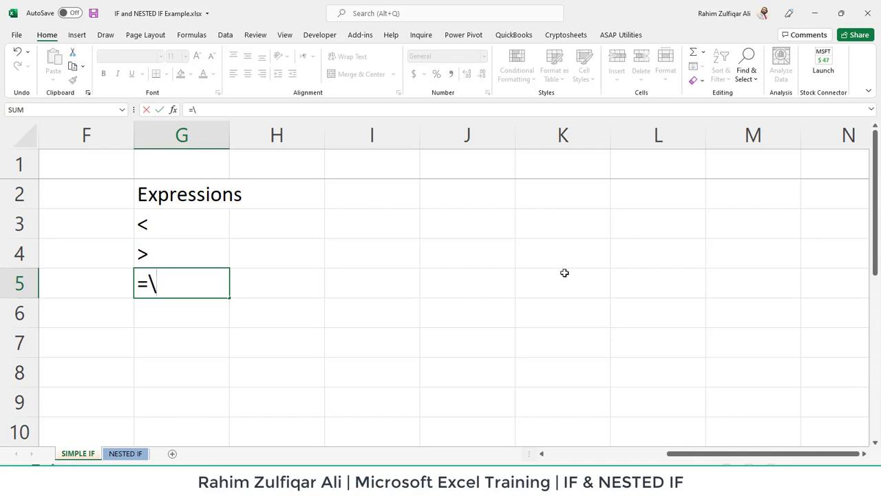
key(BackSpace)
key(Return)
text(<=)
key(Return)
text(>=)
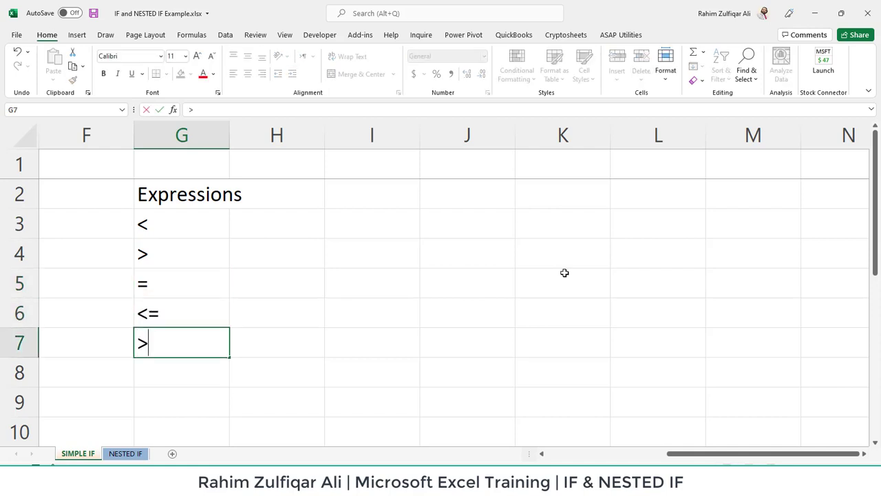
key(Return)
text(<>)
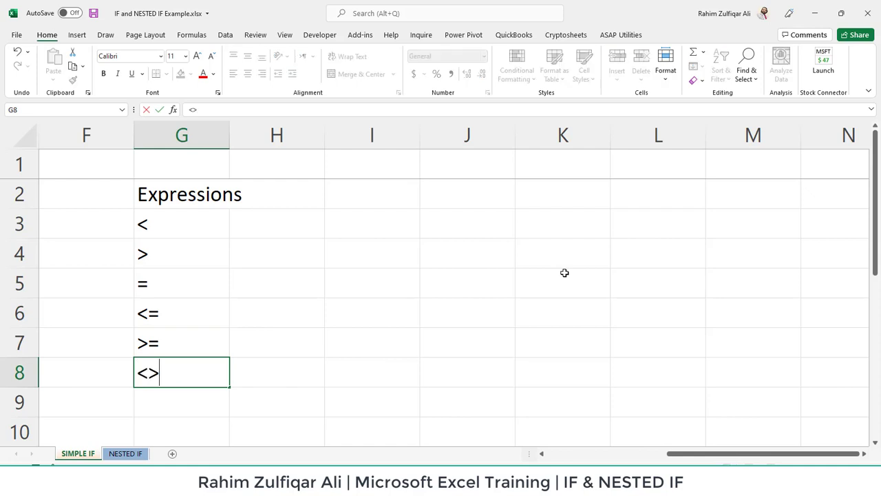
key(Return)
- Move back along row 2 to the start of the data
key(Up)
key(Up)
key(Up)
key(Up)
key(Up)
key(Up)
key(Up)
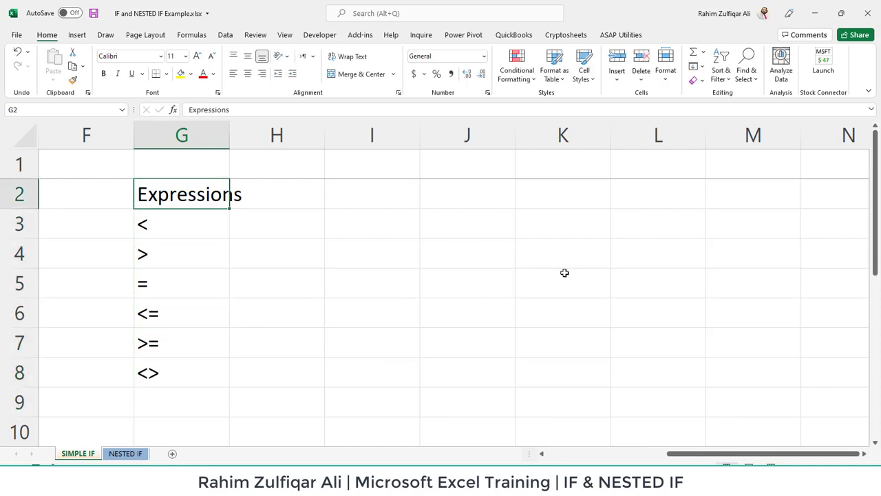
key(Right)
key(Right)
key(Left)
key(Home)
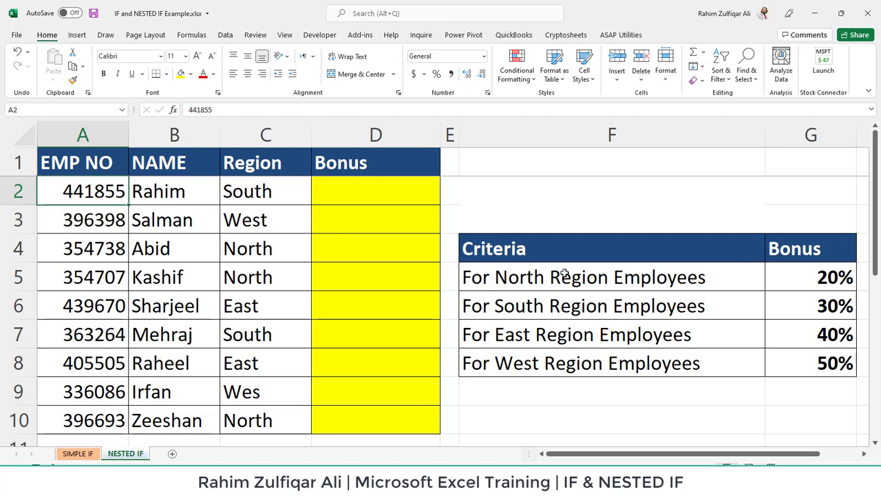
key(Right)
key(Right)
key(Right)
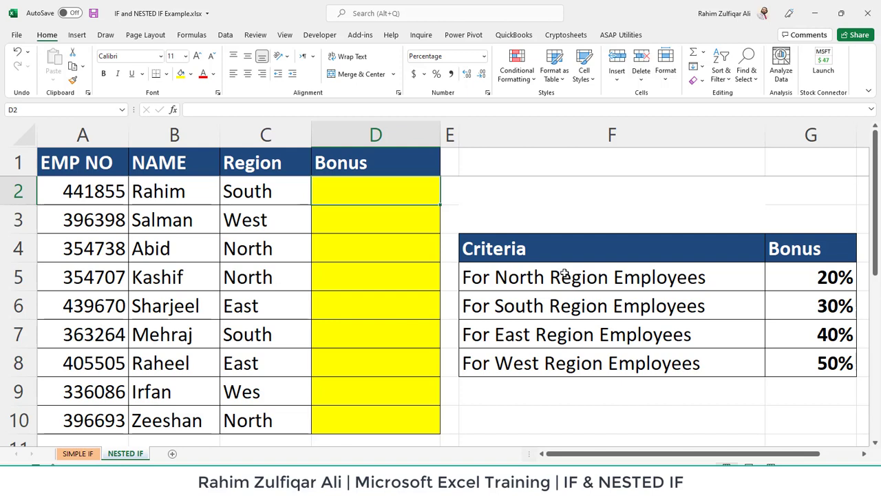
key(Left)
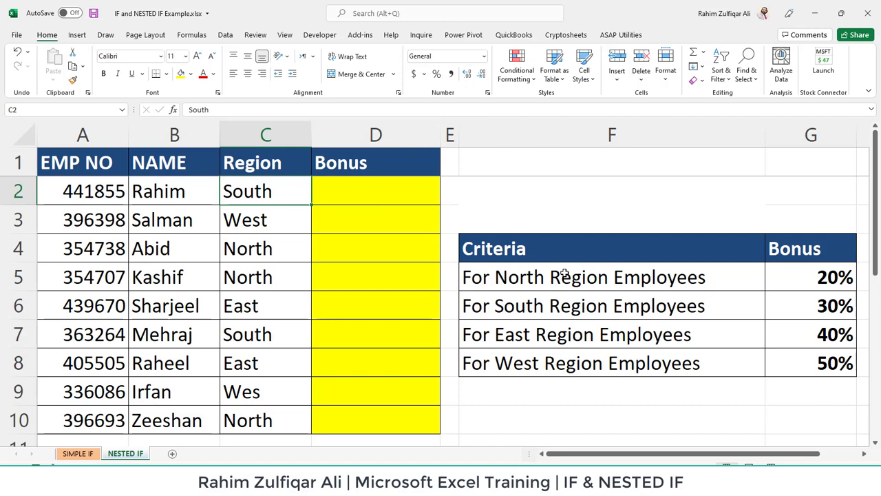
key(Right)
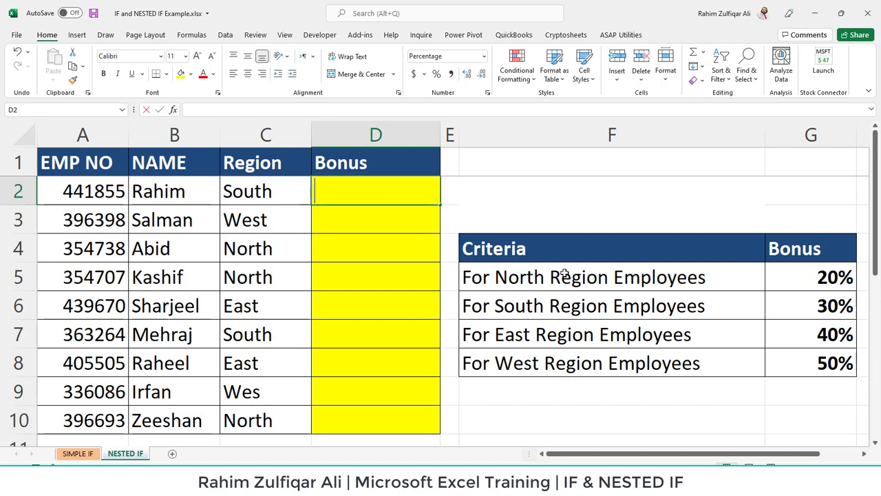
- In D2 begin =IF(C2="North",$G$5, using the absolute North bonus reference
text(=IF()
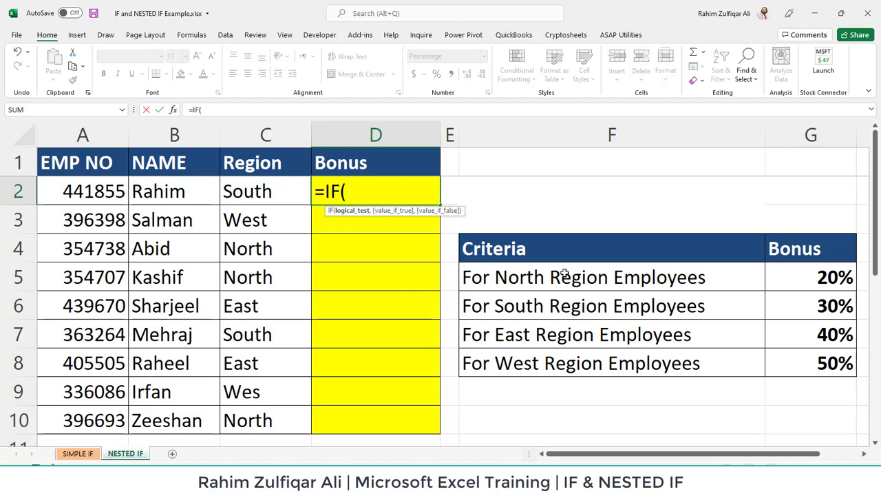
key(Left)
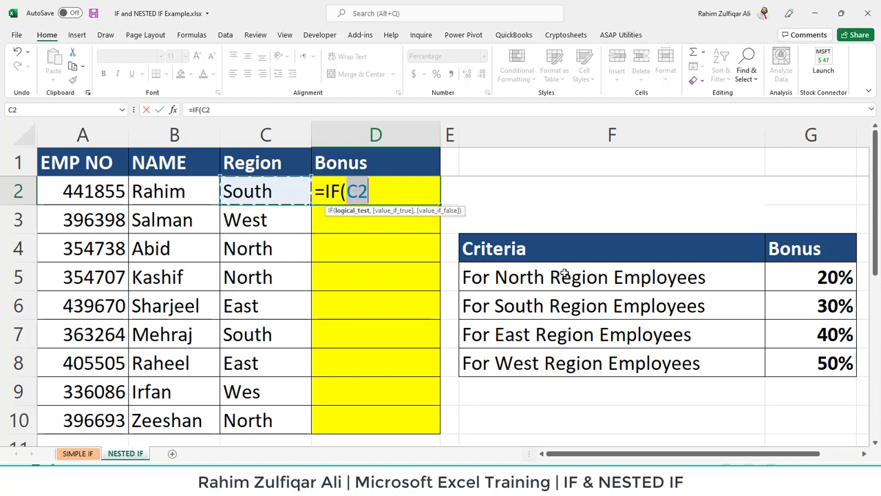
text(=)
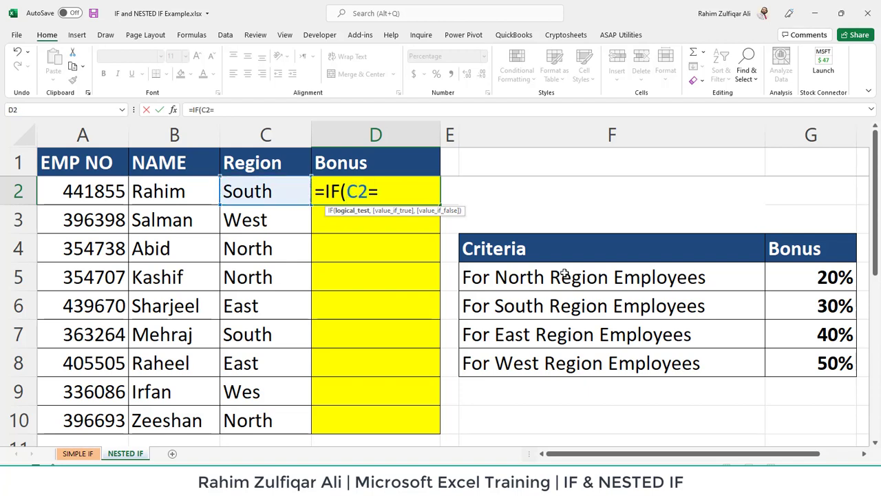
text("North)
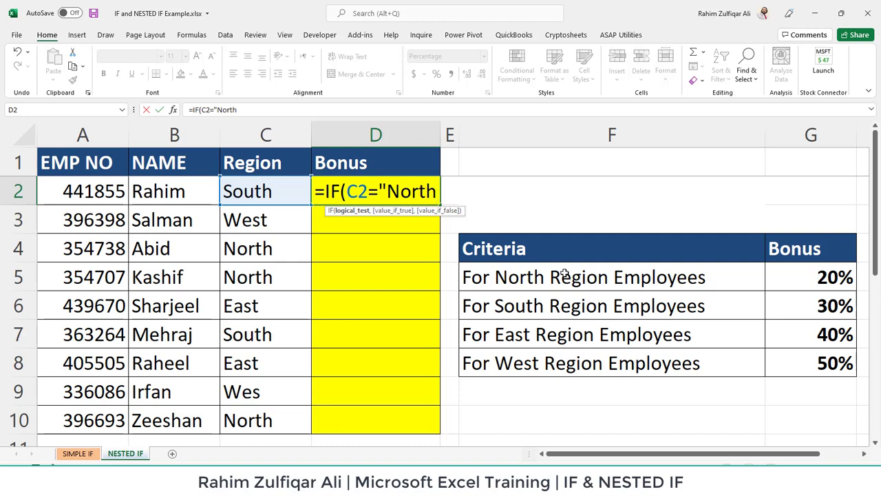
text(")
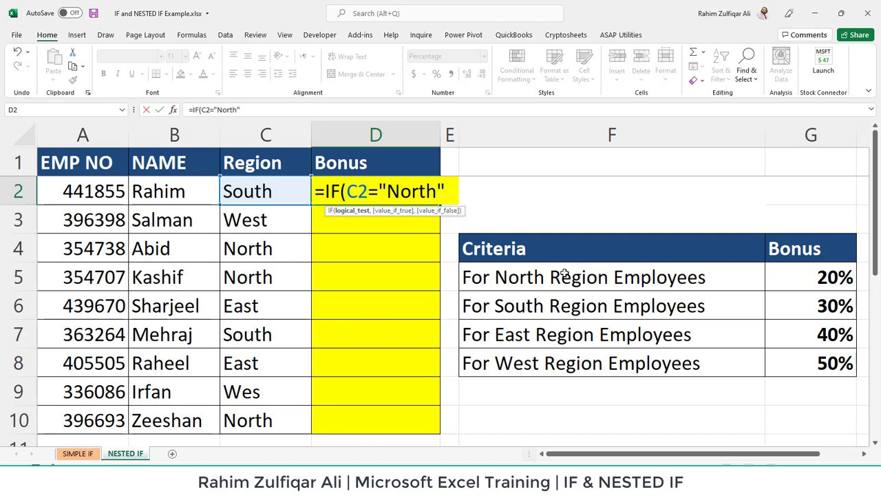
text(,)
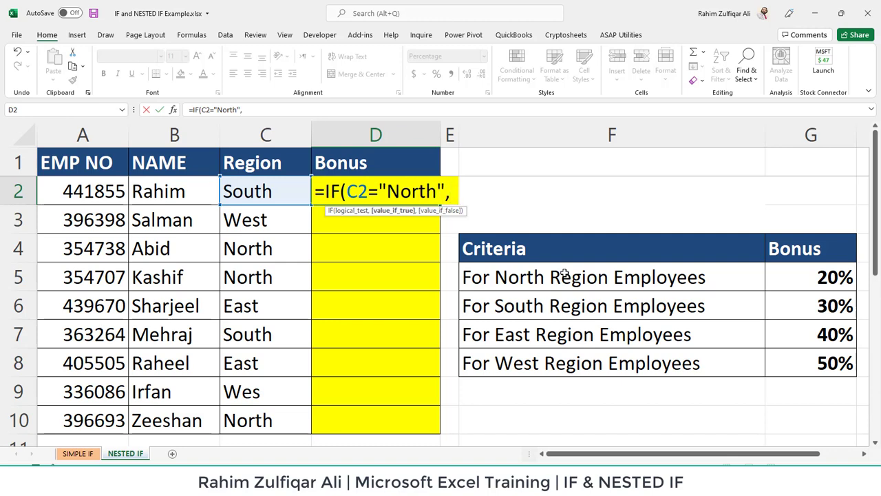
click(565, 274)
key(Right)
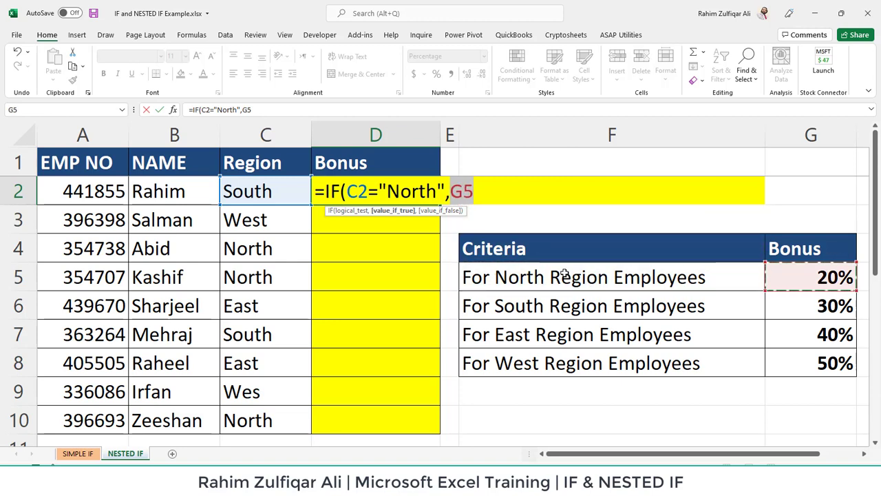
key(F4)
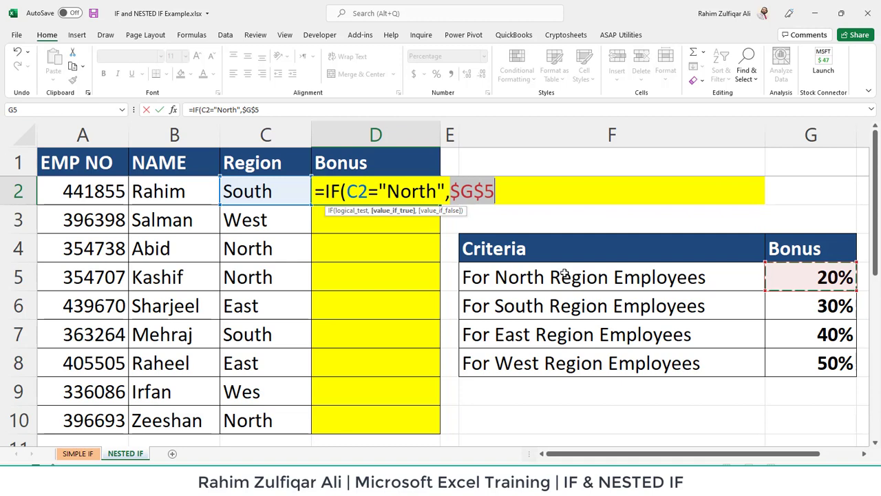
text(,)
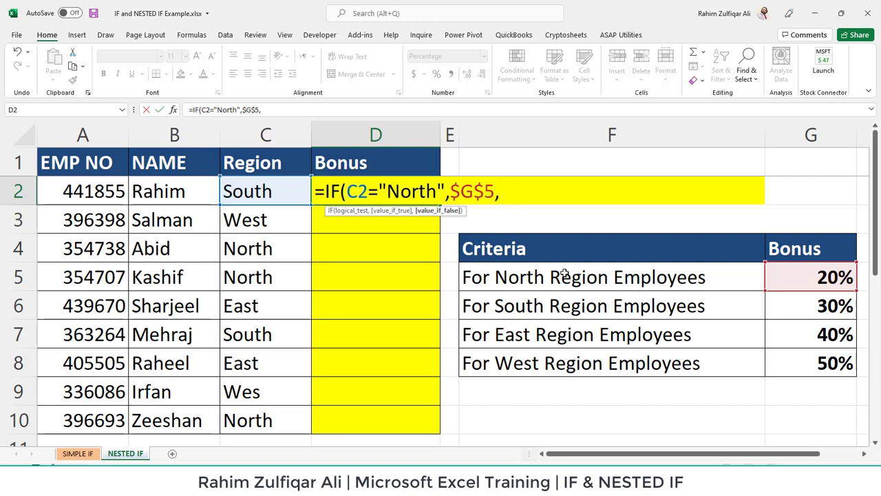
- Add the nested South test IF(C2="South",$G$6 to D2's formula
text(IF()
key(Left)
key(Left)
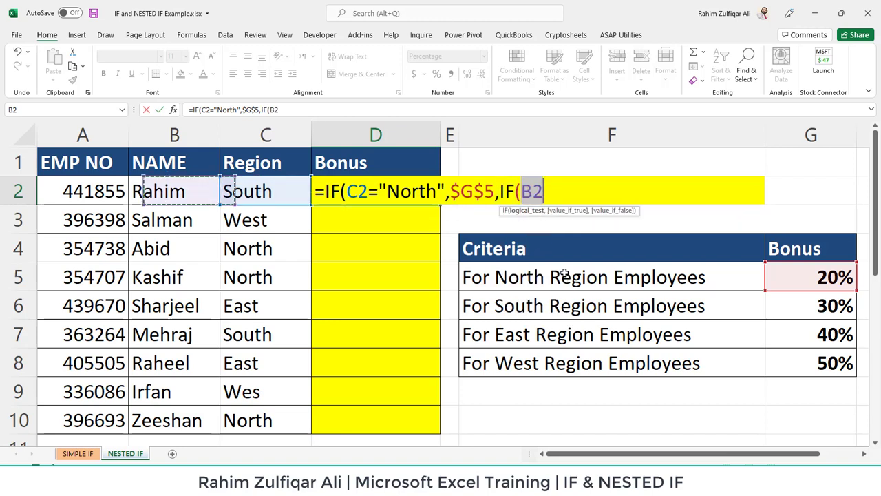
key(Right)
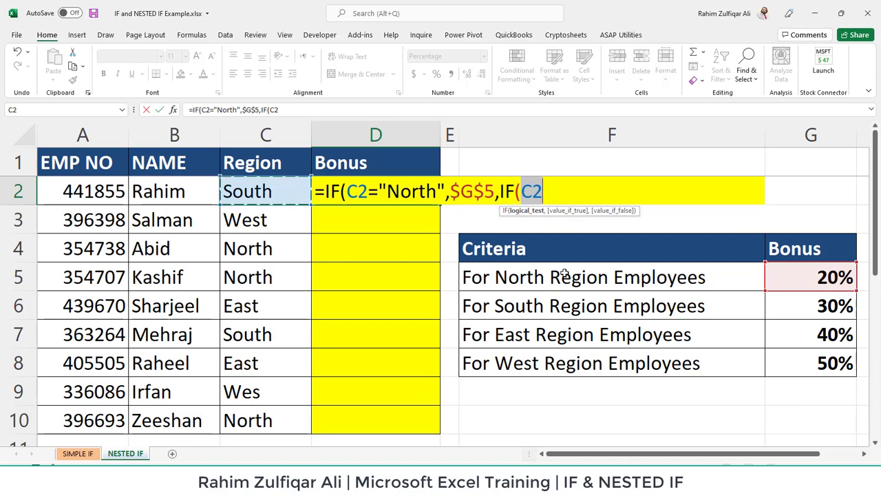
text(="S)
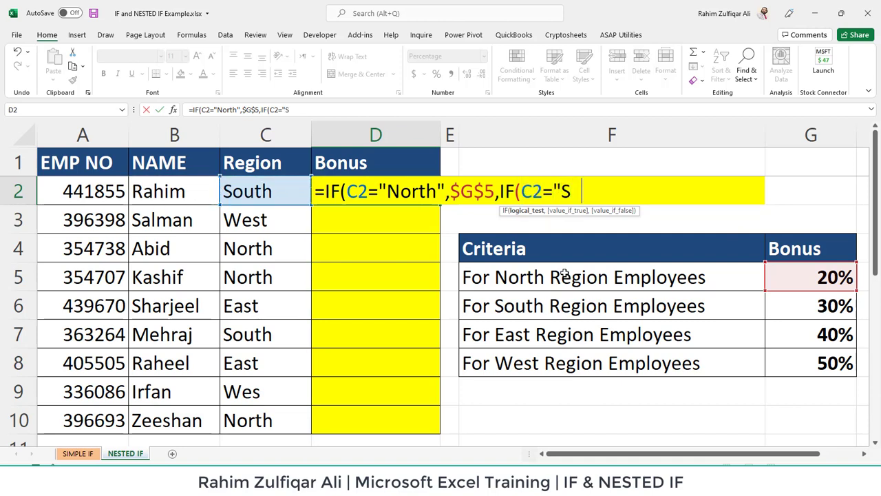
text(outh",)
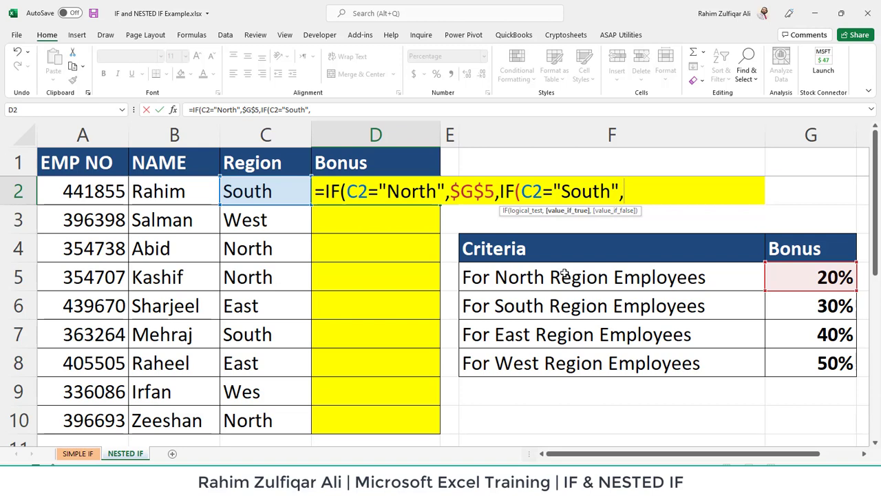
key(Down)
key(Down)
key(Down)
key(Down)
key(Right)
key(Right)
key(Right)
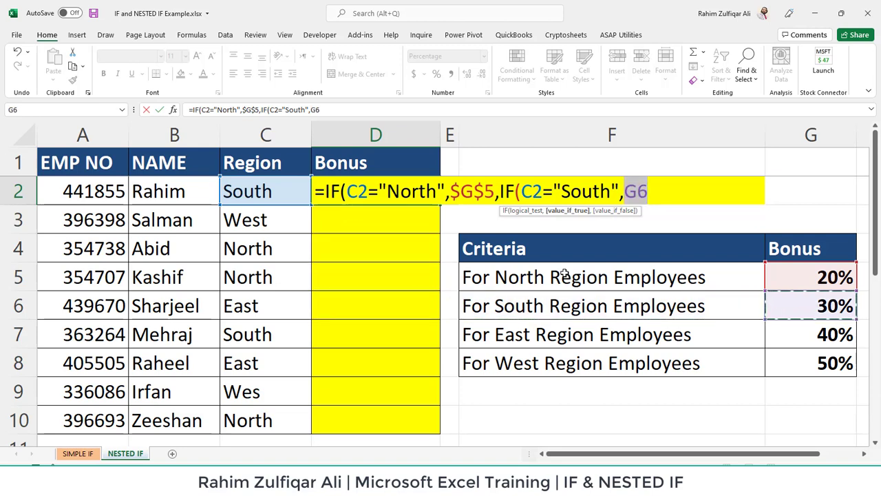
key(F4)
- Add the nested East test IF(C2="East",$G$7
text(,)
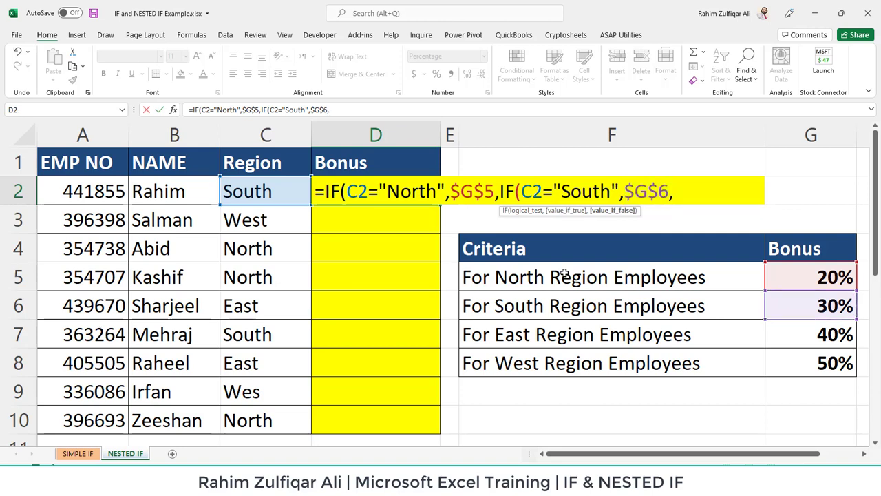
text(IF()
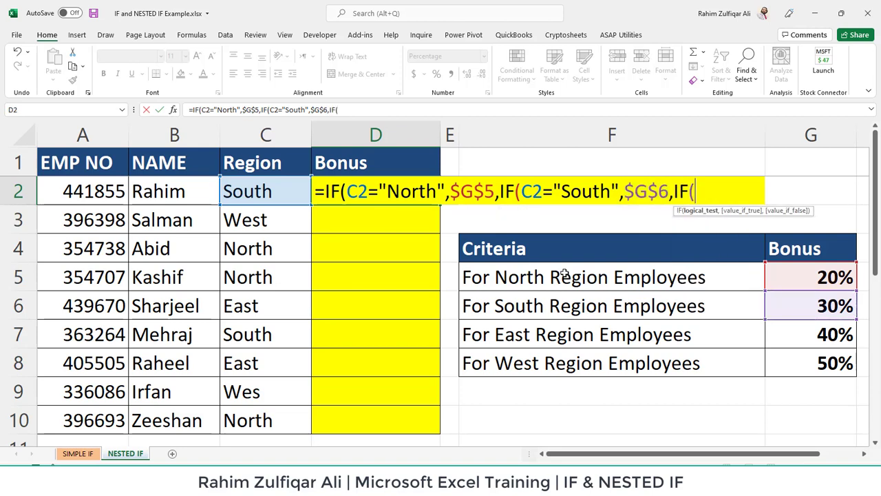
key(Left)
text(="East)
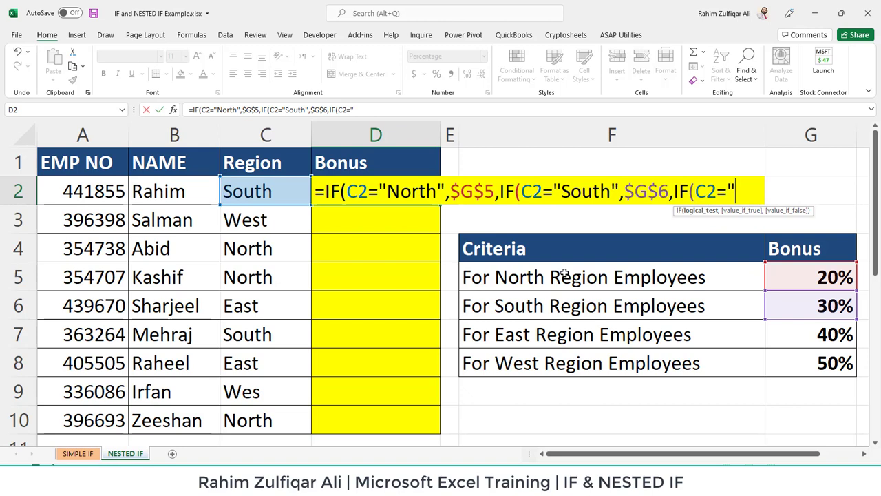
text(")
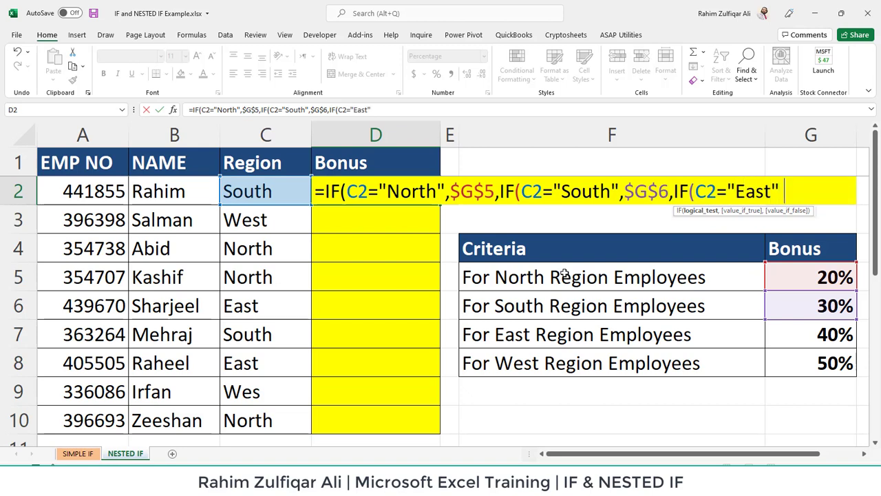
text(,)
key(Down)
key(Down)
key(Down)
key(Down)
key(Down)
key(Right)
key(Right)
key(Right)
key(F4)
- Add the West test IF(C2="West",$G$8 with "Not Available" as the final fallback
text(,if)
key(Tab)
key(Left)
key(Left)
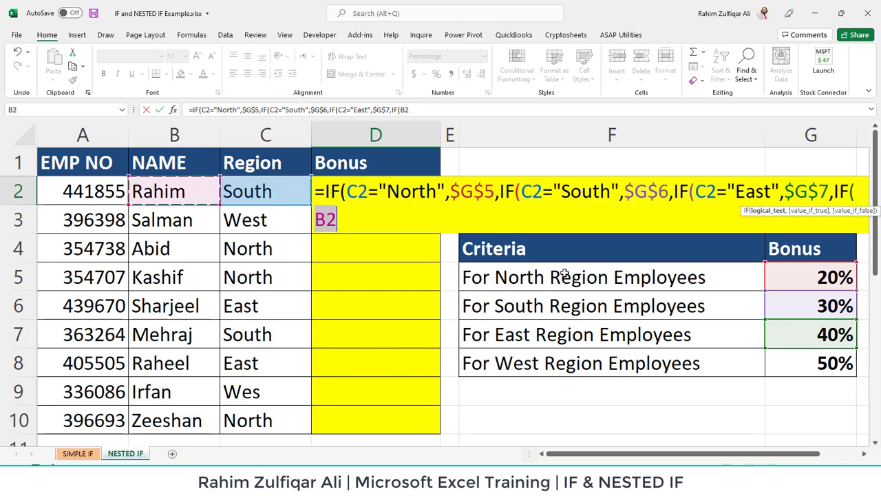
key(Right)
text(=)
text("West)
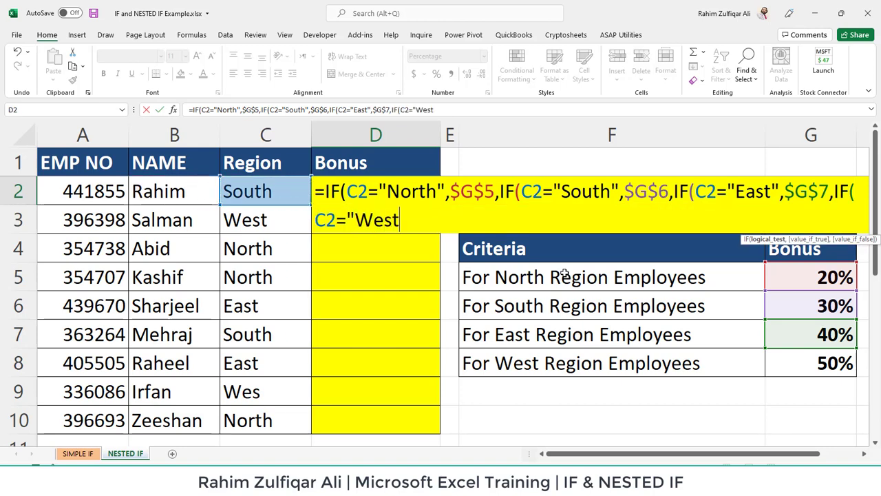
text(",)
key(Down)
key(Down)
key(Down)
key(Down)
key(Down)
key(Down)
key(Right)
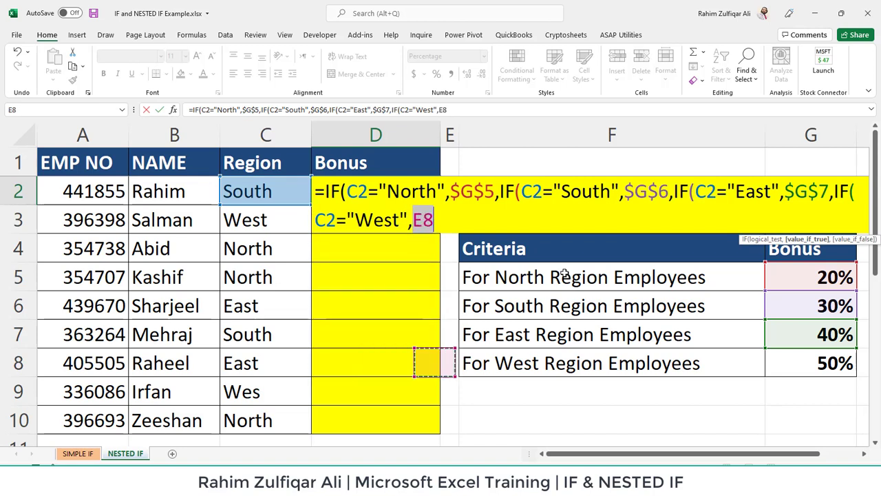
key(Right)
key(Right)
key(F4)
text(,)
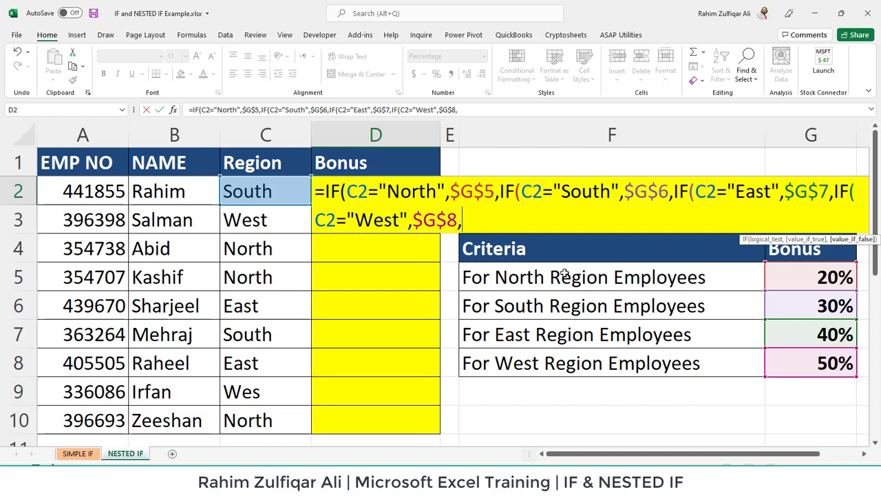
text("Not Available)
- Close the nested IF with four parentheses, confirm it, and fill it down D2:D10
key(BackSpace)
text(")))))
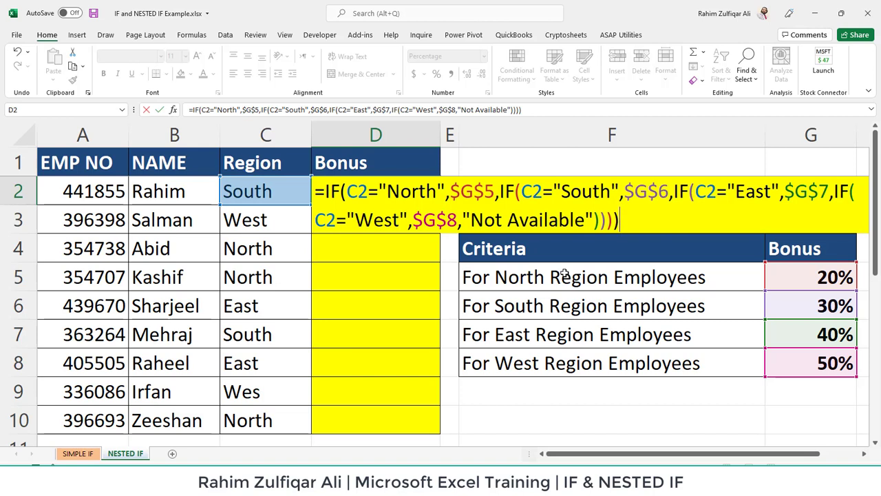
key(ctrl+Return)
key(shift+Down)
key(shift+Down)
key(shift+Down)
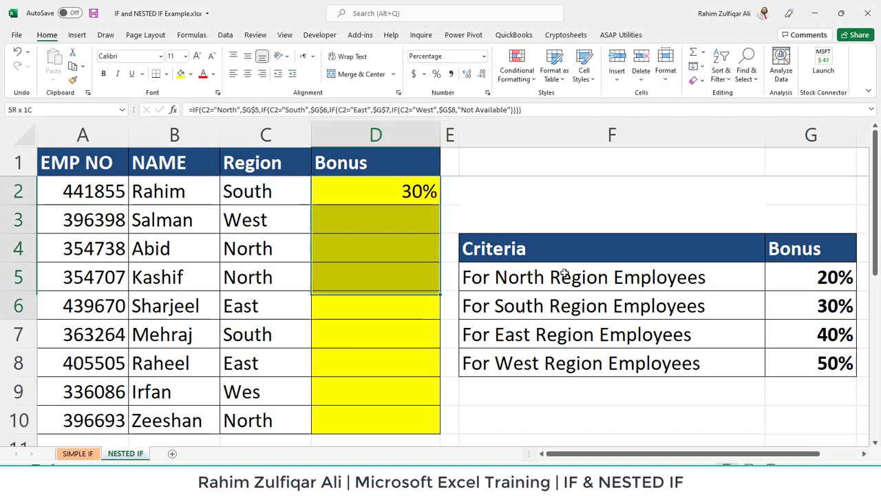
key(shift+Down)
key(shift+Down)
key(shift+Down)
key(shift+Down)
key(shift+Down)
key(ctrl+d)
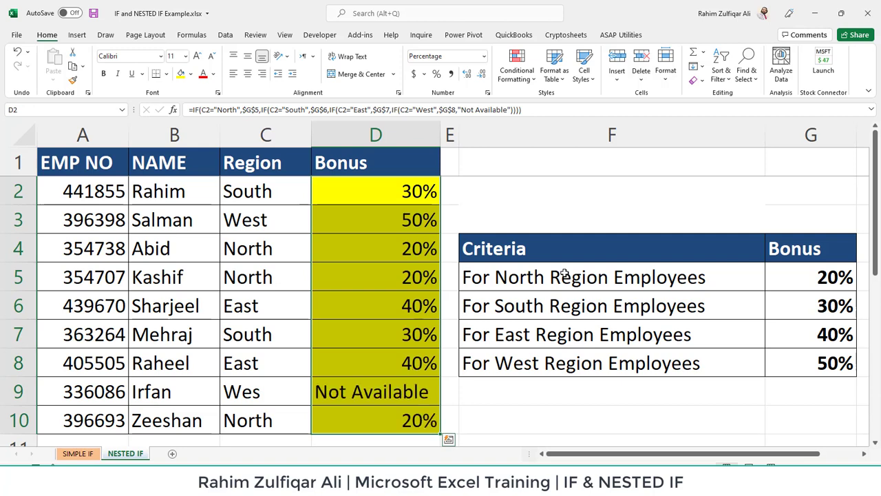
- Check the Not Available result in D9 against the misspelled region Wes in C9
key(Left)
key(Down)
key(Down)
key(Down)
key(Down)
key(Down)
key(Down)
key(Down)
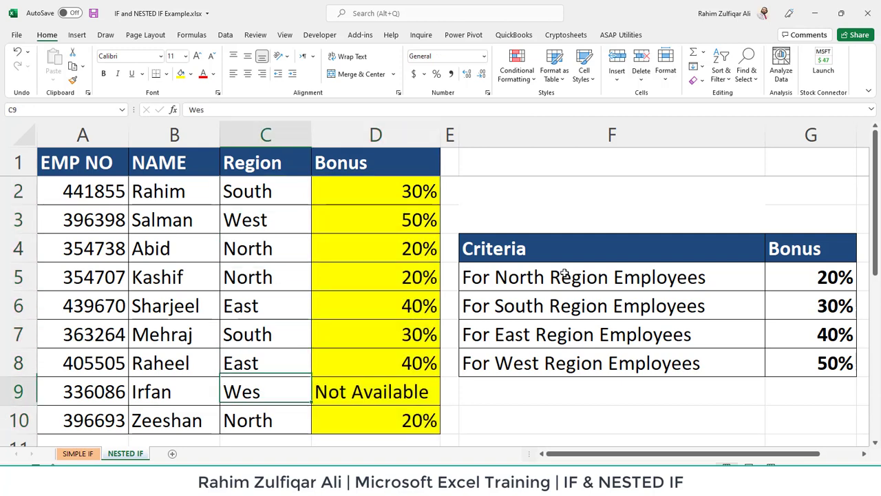
key(Right)
key(Left)
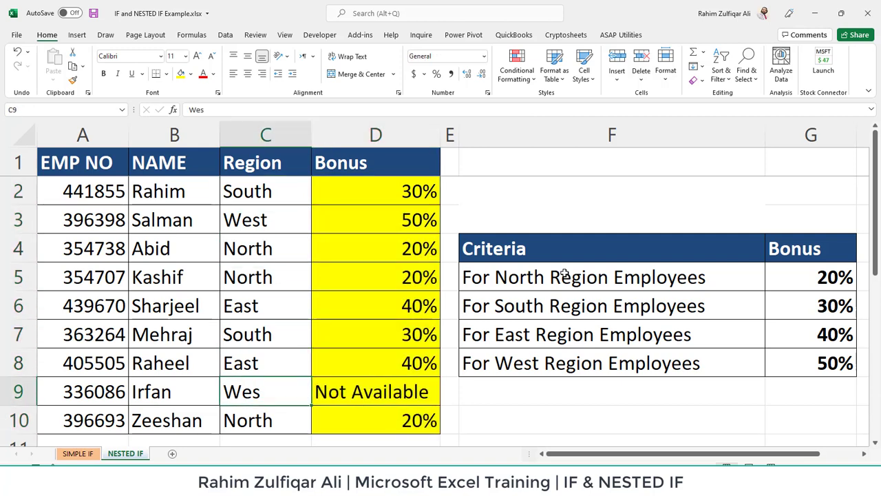